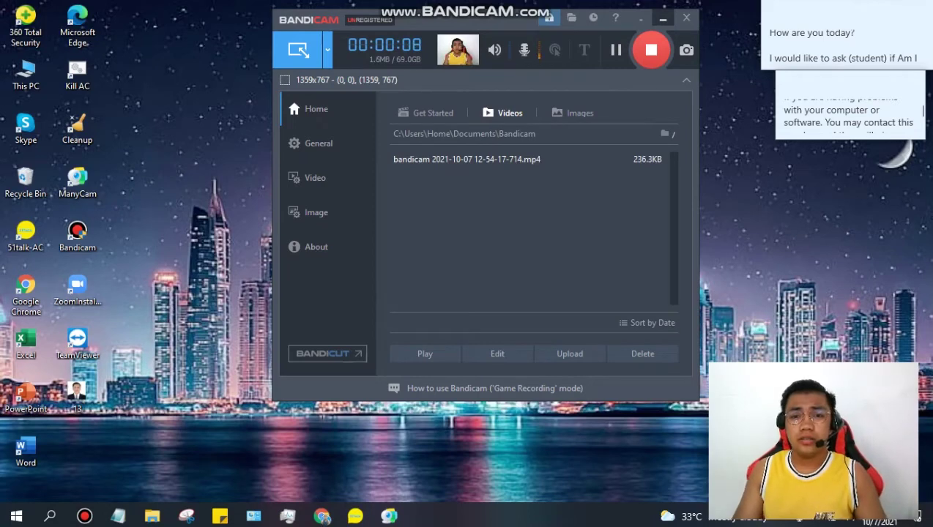
- Minimize the Bandicam recorder window so the desktop shows while recording continues
{"action": "left_click", "coordinate": [662, 17]}
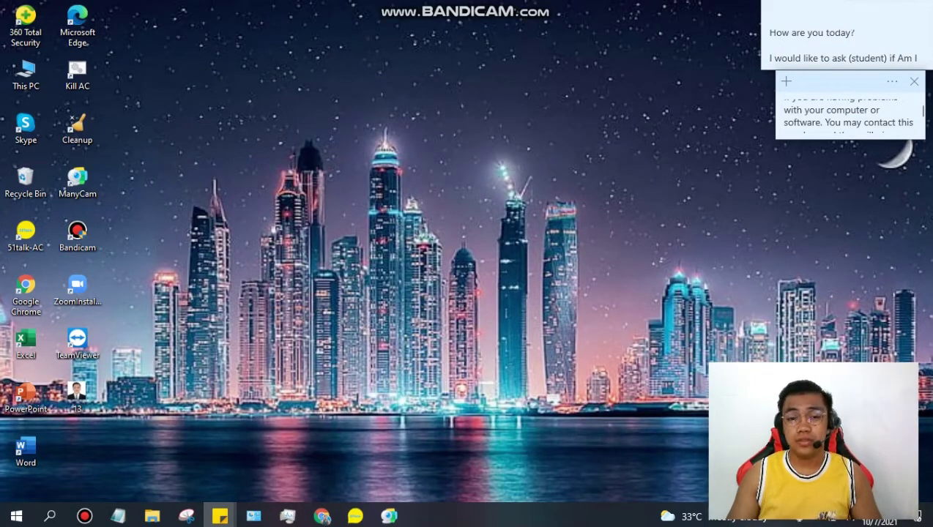
- Search Google for 'LIVE STREAM' in a new Chrome tab
{"action": "left_click", "coordinate": [322, 516]}
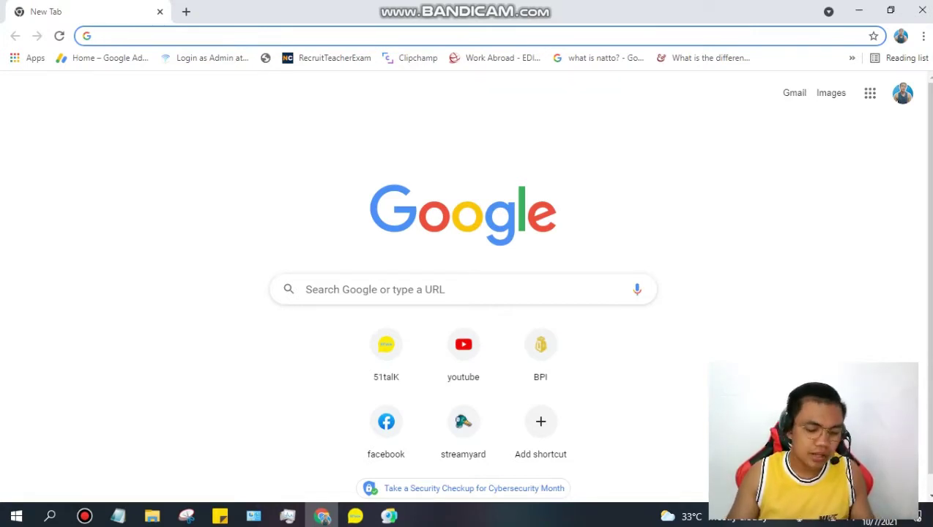
{"action": "type", "text": "LIVE"}
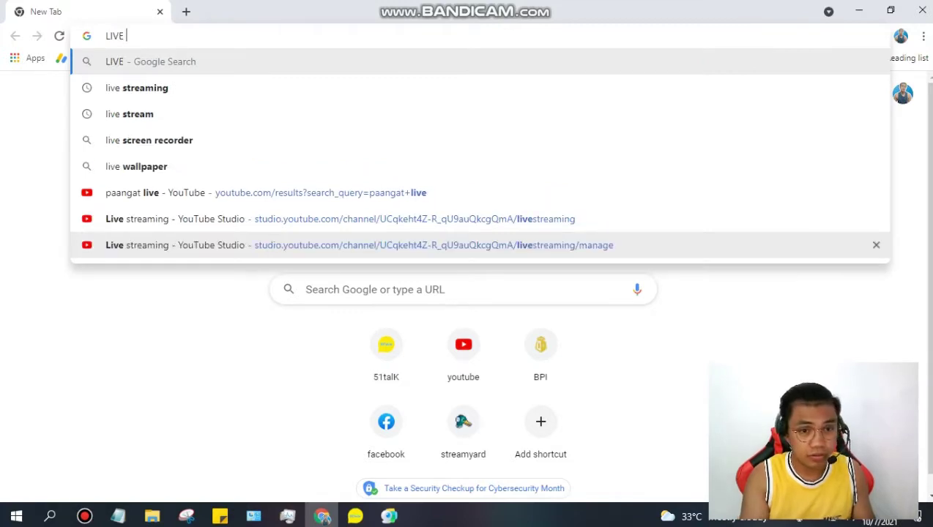
{"action": "type", "text": " STREAM"}
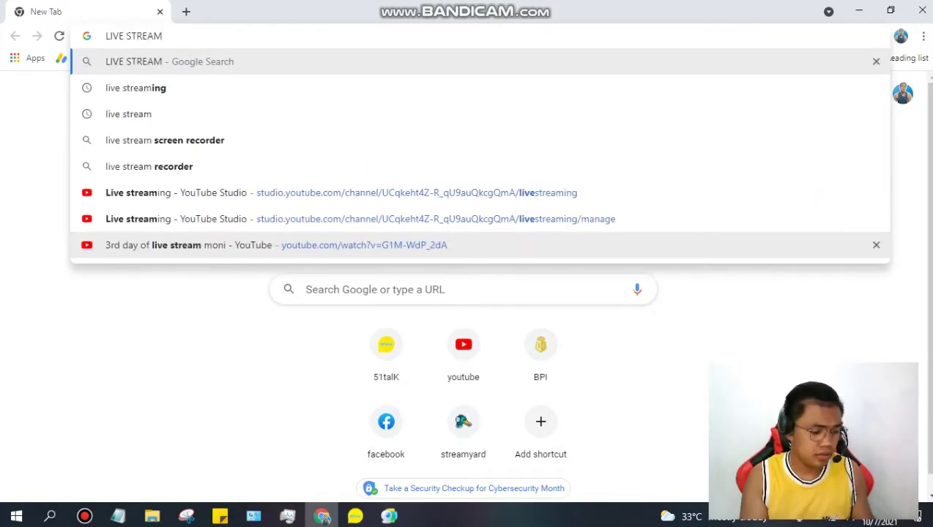
{"action": "key", "text": "Return"}
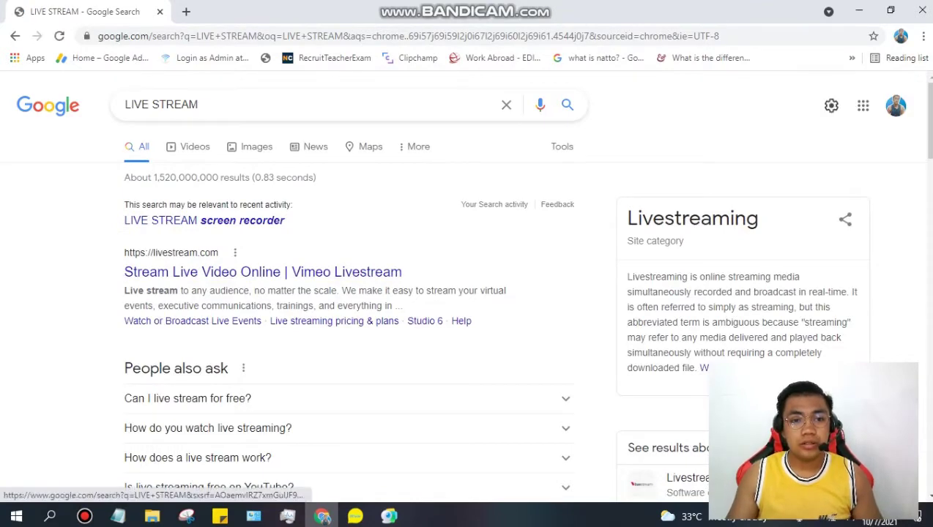
- Open a large preview of the neon LIVE STREAM sign in Google Images results
{"action": "left_click", "coordinate": [256, 146]}
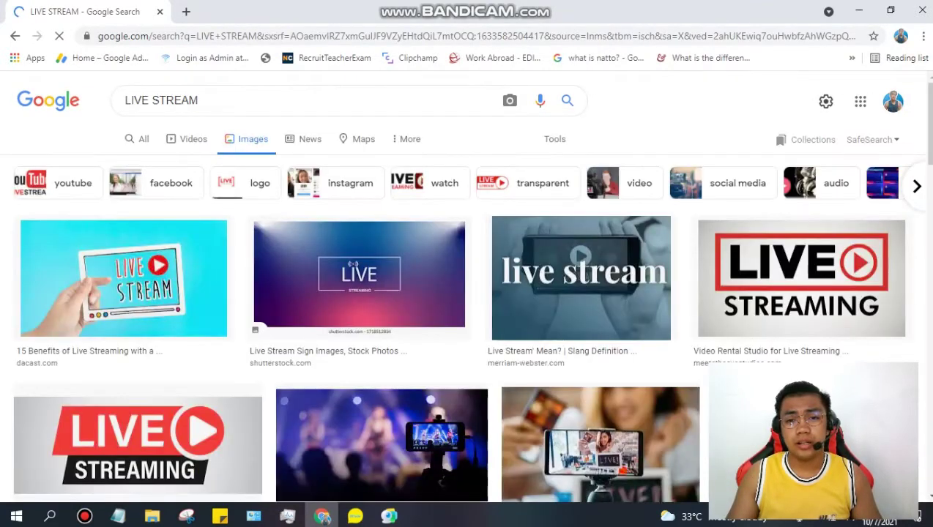
{"action": "scroll", "coordinate": [469, 293], "scroll_direction": "down", "scroll_amount": 12}
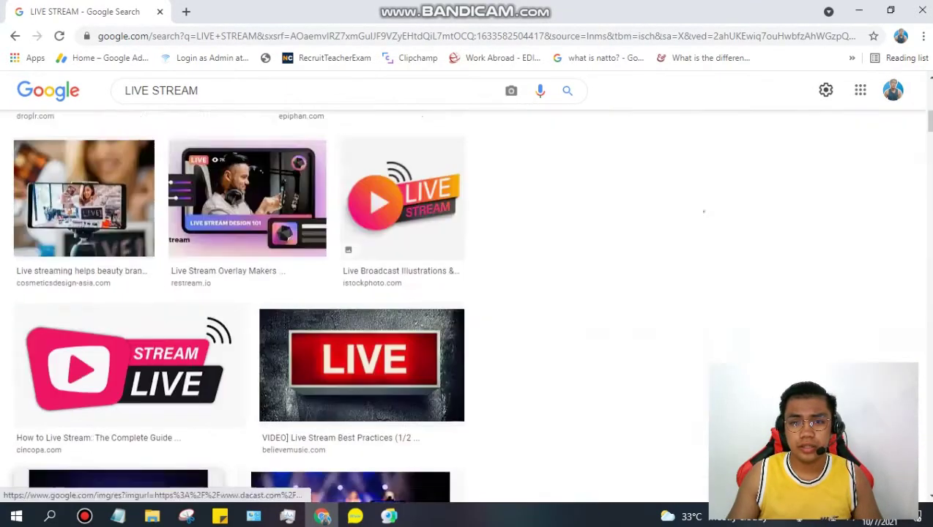
{"action": "left_click", "coordinate": [117, 381]}
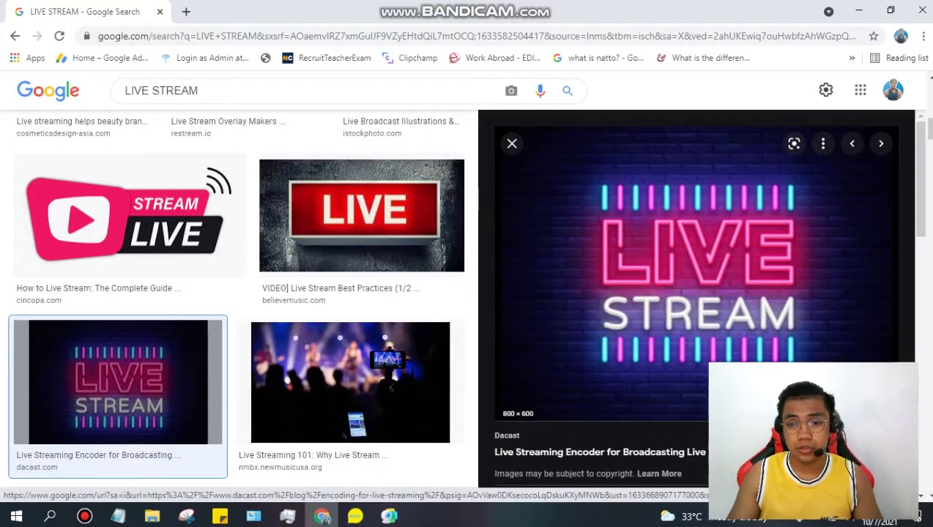
- Save the neon image as live stream.jpg in Pictures and close Chrome
{"action": "right_click", "coordinate": [688, 183]}
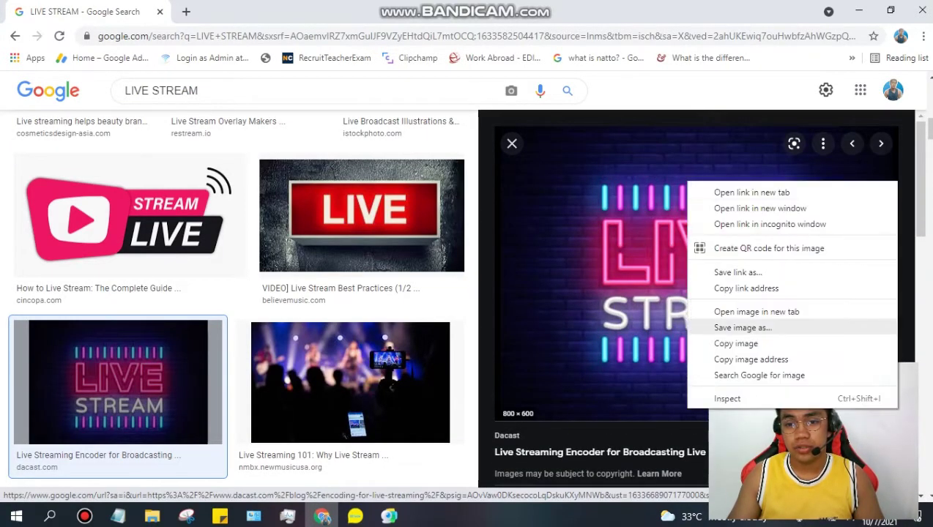
{"action": "left_click", "coordinate": [742, 328]}
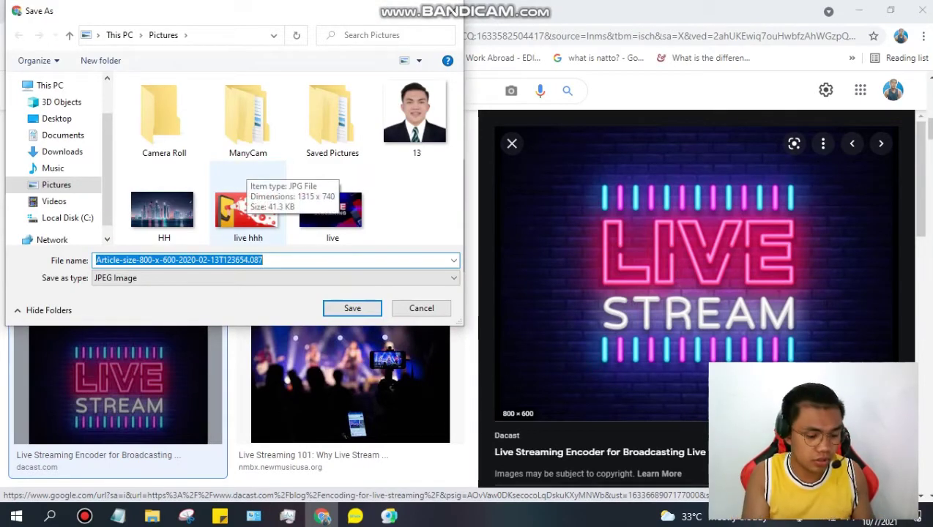
{"action": "type", "text": "live st"}
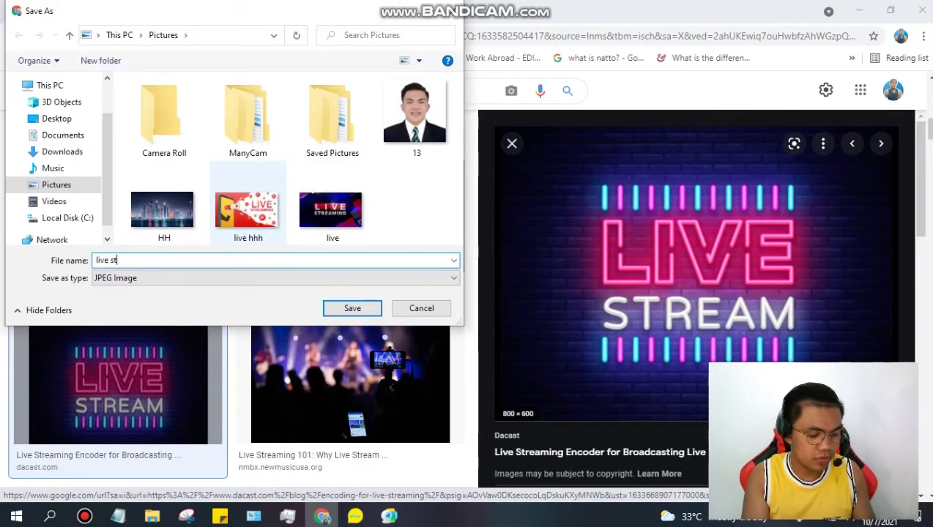
{"action": "type", "text": "ream"}
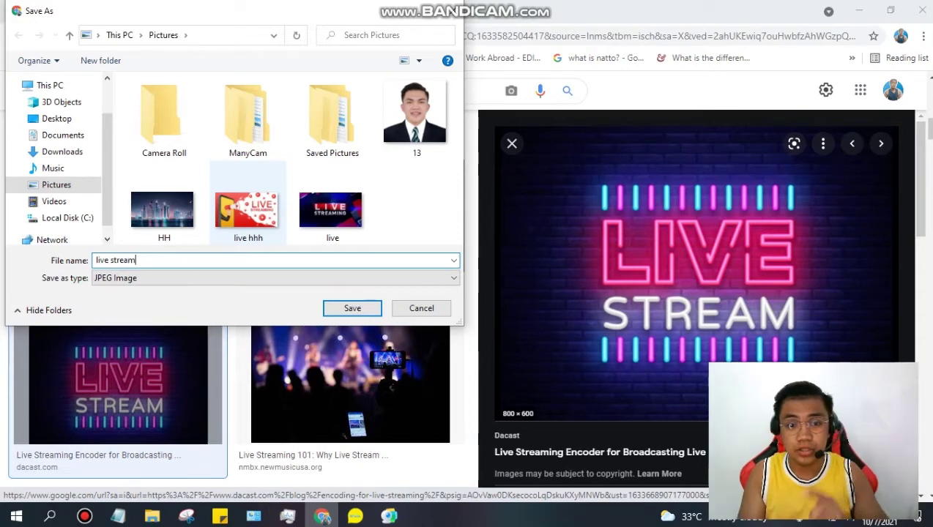
{"action": "key", "text": "Return"}
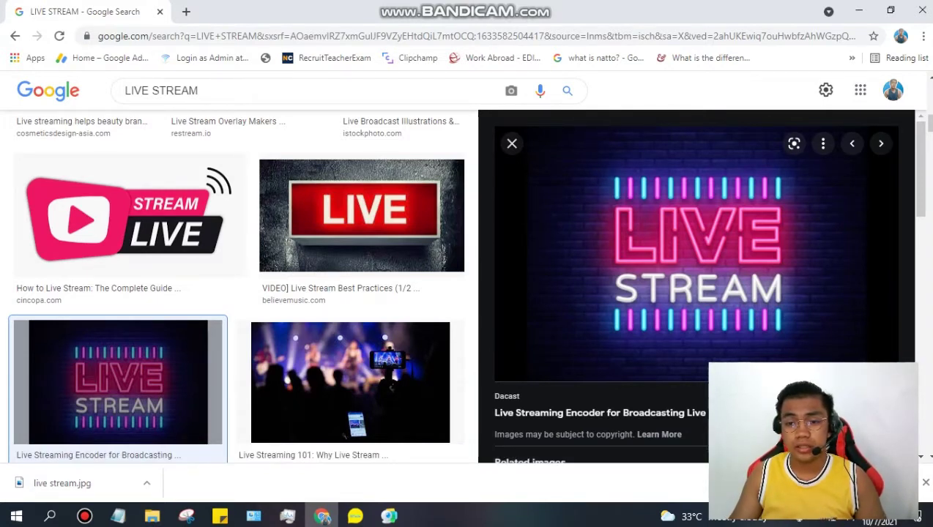
{"action": "scroll", "coordinate": [696, 286], "scroll_direction": "down", "scroll_amount": 2}
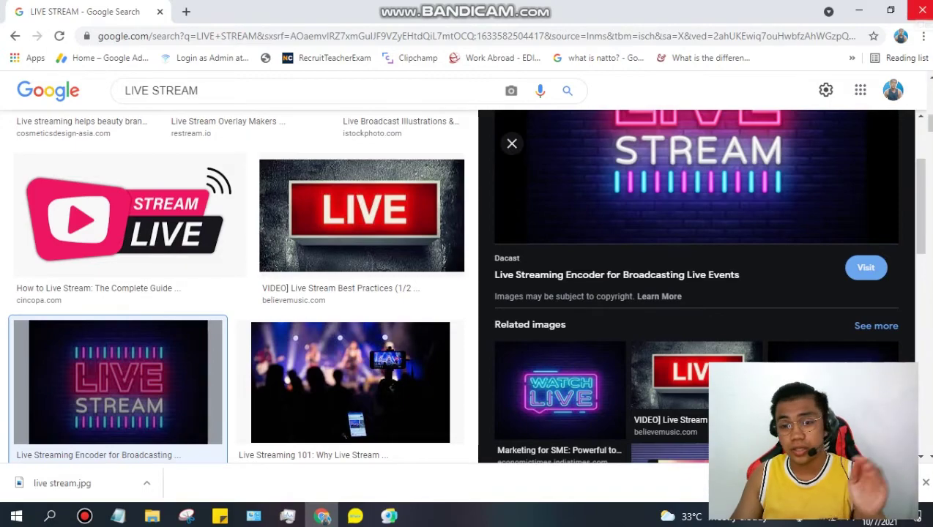
{"action": "left_click", "coordinate": [922, 10]}
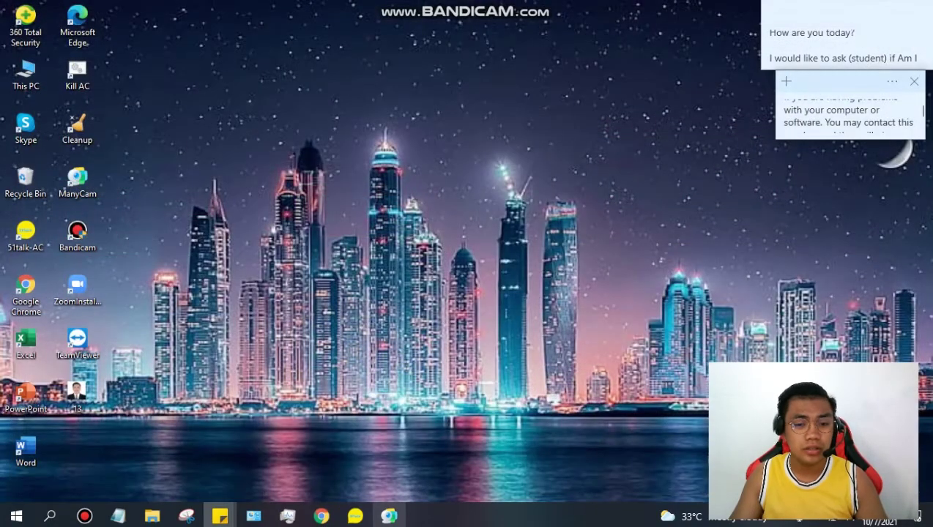
- Bring up ManyCam with its webcam Image settings and move the window up and left
{"action": "mouse_move", "coordinate": [389, 517]}
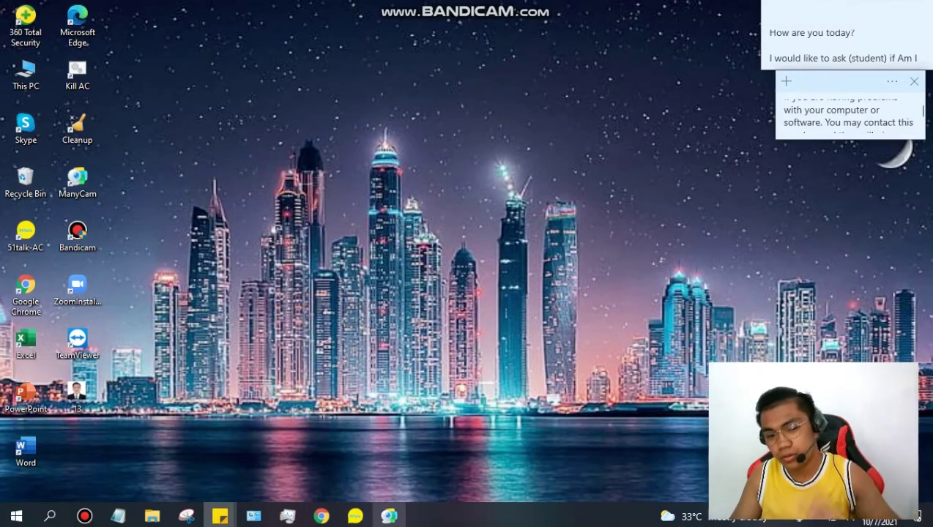
{"action": "left_click", "coordinate": [389, 516]}
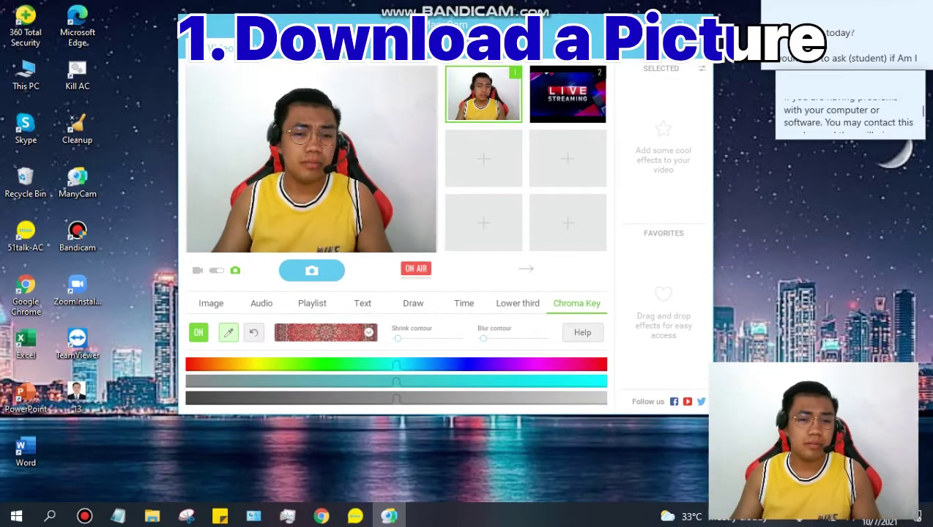
{"action": "left_click", "coordinate": [211, 303]}
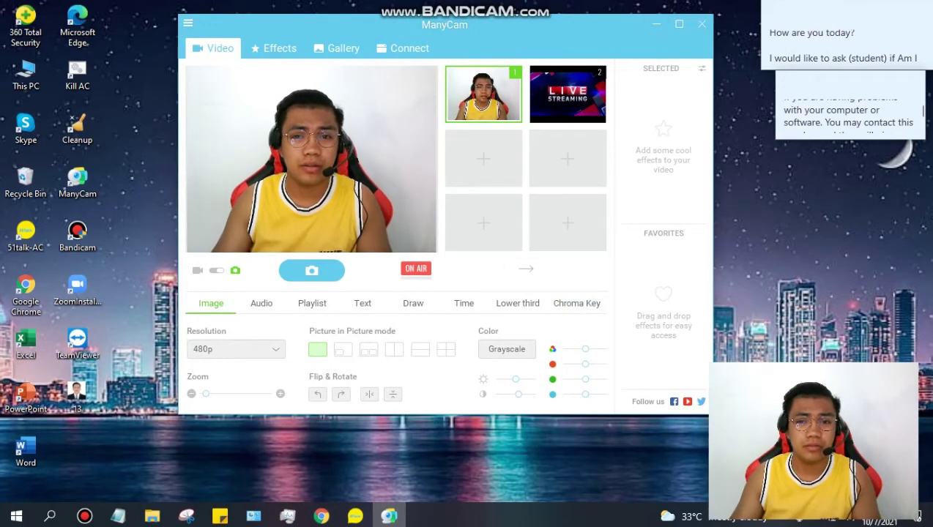
{"action": "left_click_drag", "start_coordinate": [593, 40], "coordinate": [543, 32]}
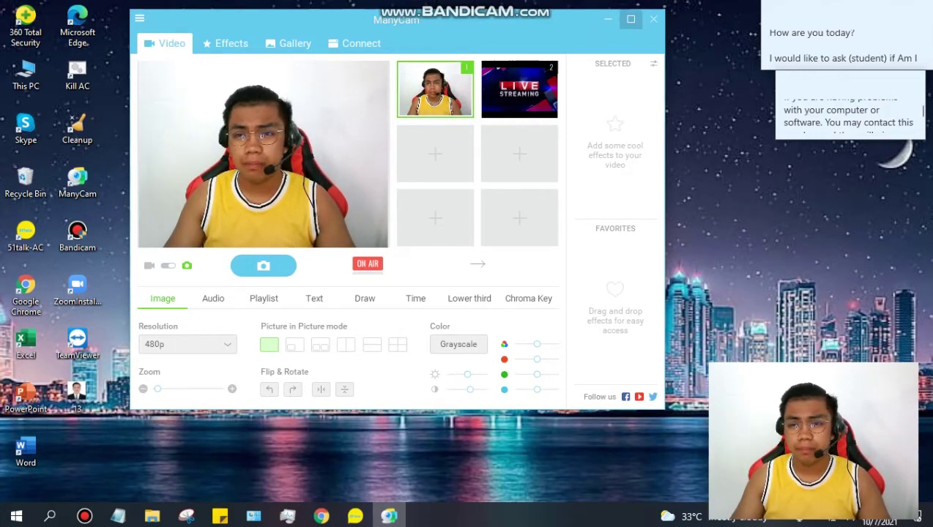
{"action": "left_click", "coordinate": [630, 19]}
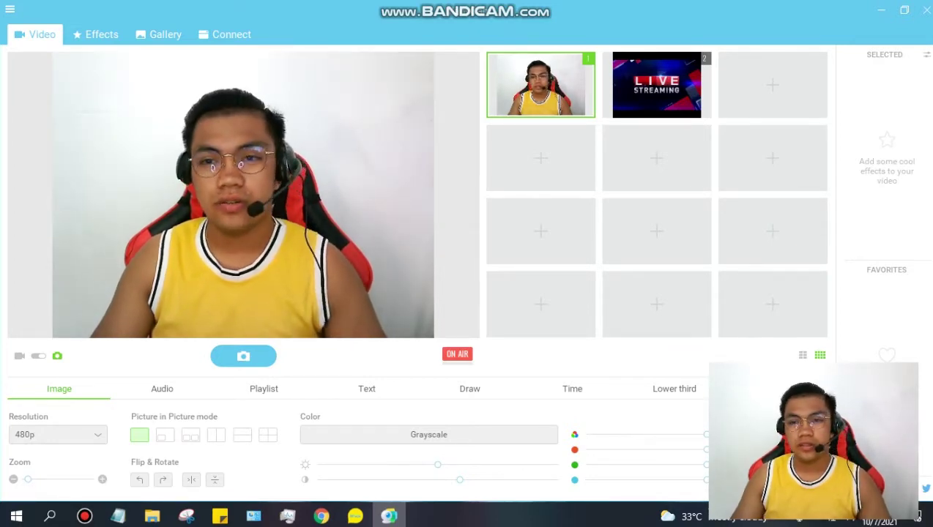
{"action": "left_click", "coordinate": [905, 9]}
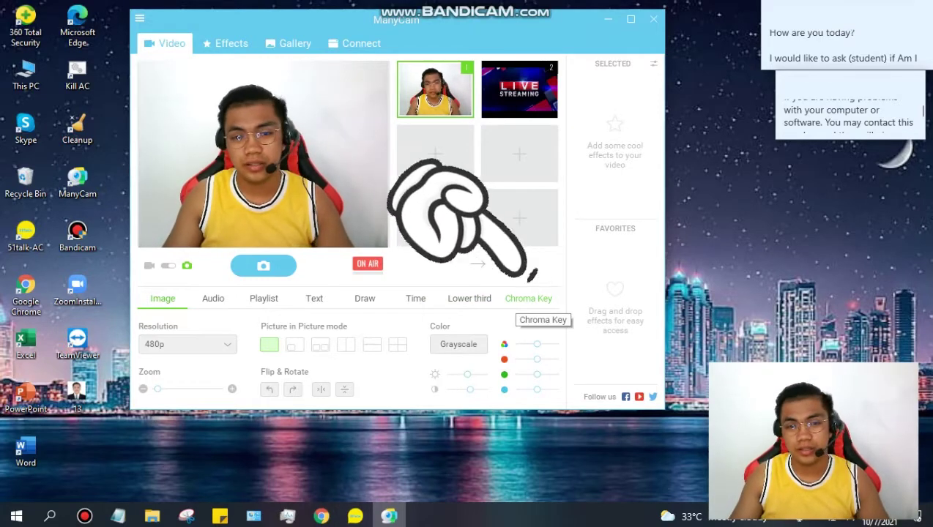
- Switch ManyCam's bottom panel to the Chroma Key settings for the webcam feed
{"action": "left_click", "coordinate": [528, 298]}
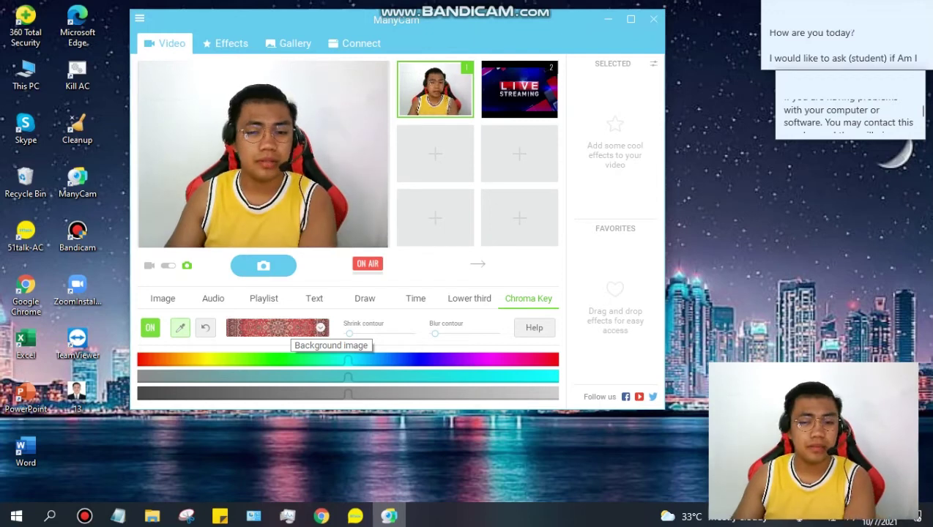
- Try the Transparent background, then set the chroma key background to the Background 1 gradient
{"action": "left_click", "coordinate": [308, 327]}
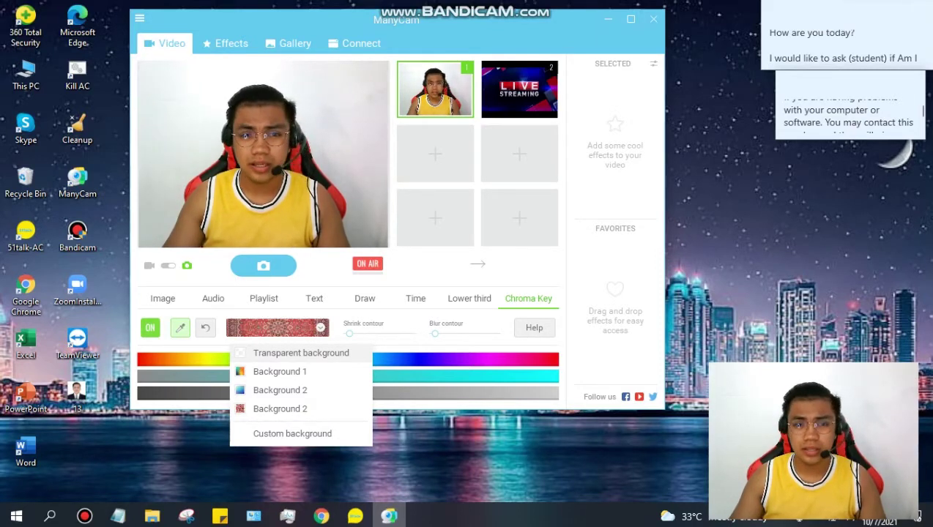
{"action": "left_click", "coordinate": [301, 353]}
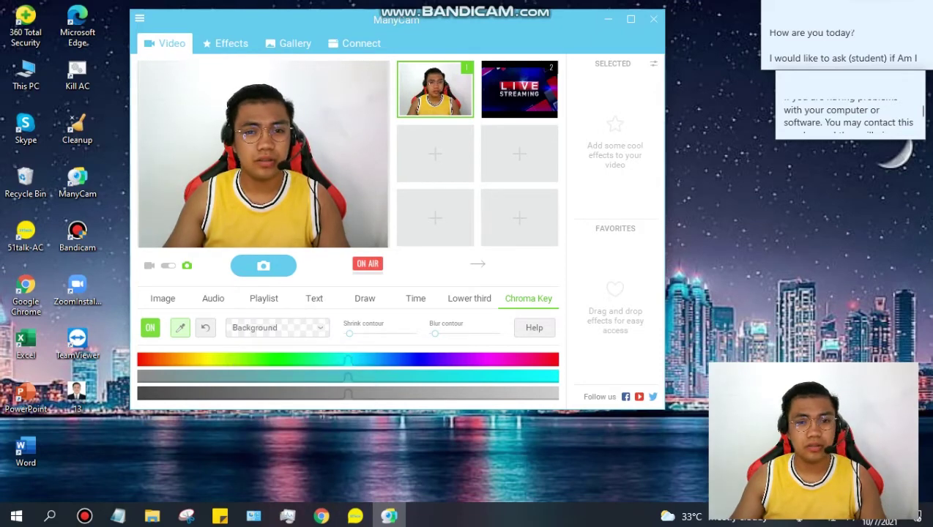
{"action": "left_click", "coordinate": [277, 327]}
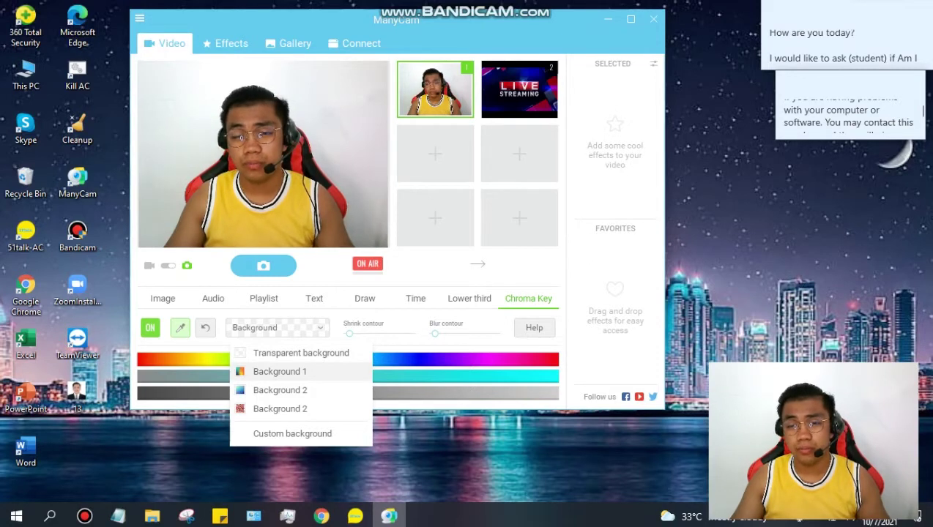
{"action": "left_click", "coordinate": [280, 372]}
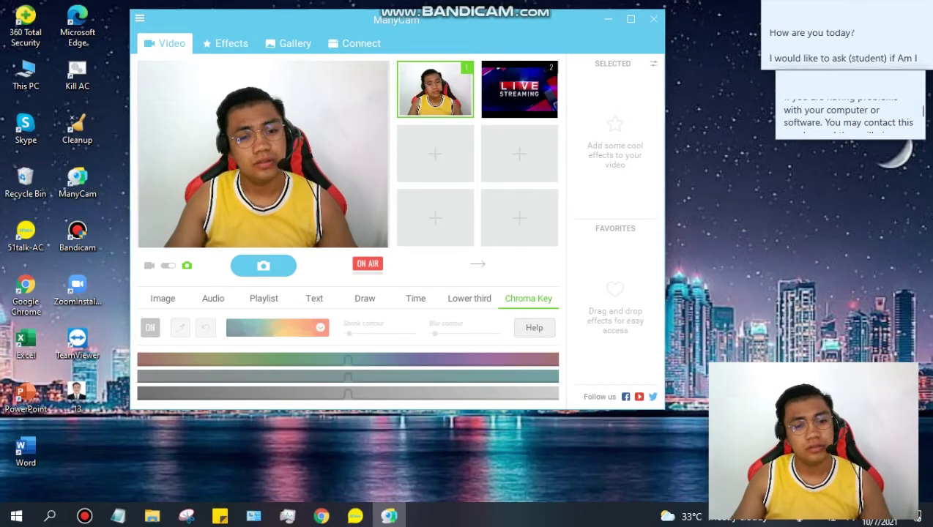
- Restore the transparent background and sample five spots of the white wall to key it out
{"action": "left_click", "coordinate": [277, 327]}
{"action": "left_click", "coordinate": [308, 354]}
{"action": "left_click", "coordinate": [164, 139]}
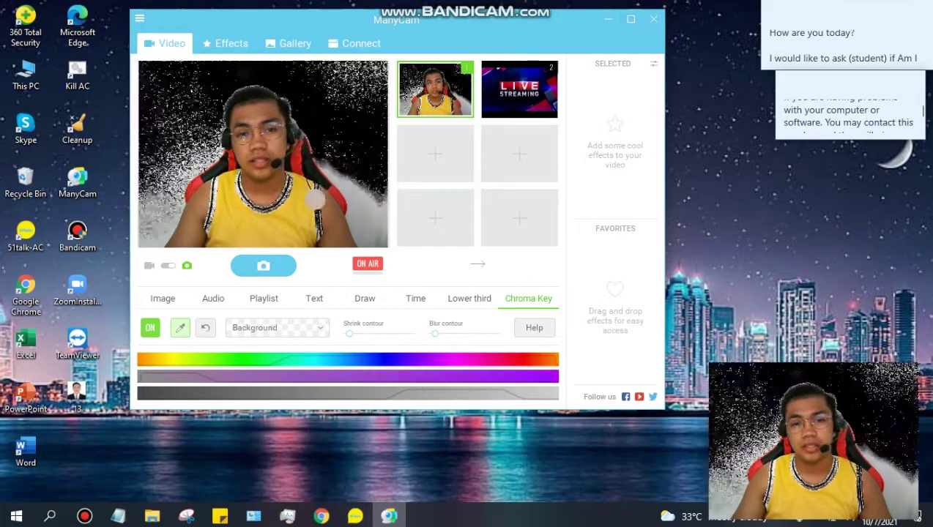
{"action": "left_click", "coordinate": [375, 228]}
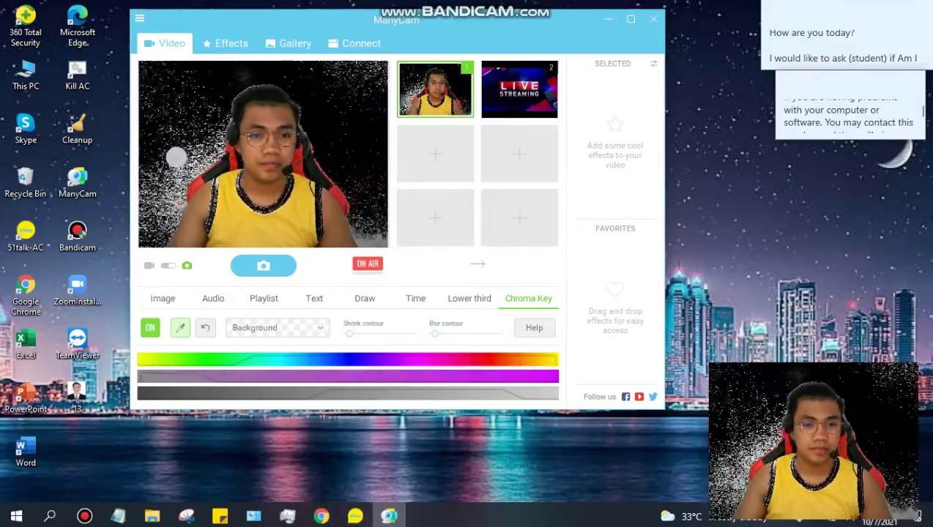
{"action": "left_click", "coordinate": [173, 159]}
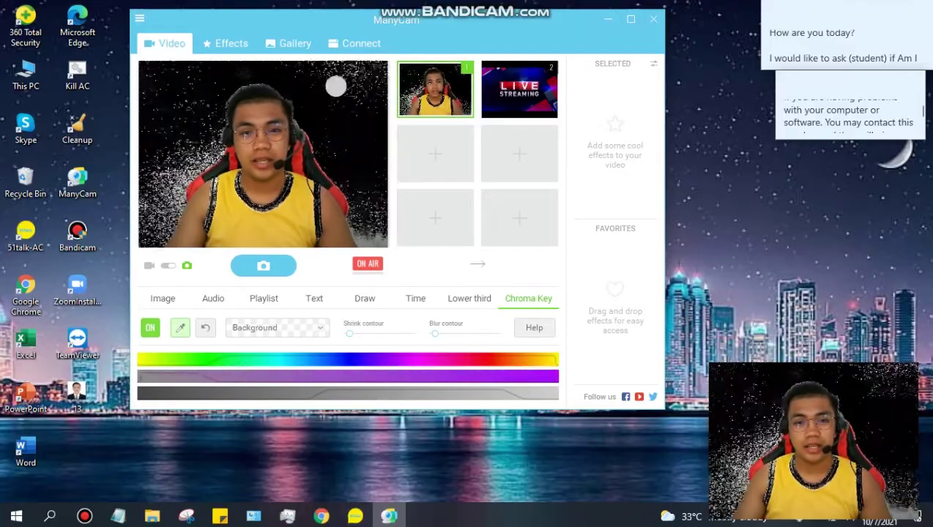
{"action": "left_click", "coordinate": [340, 109]}
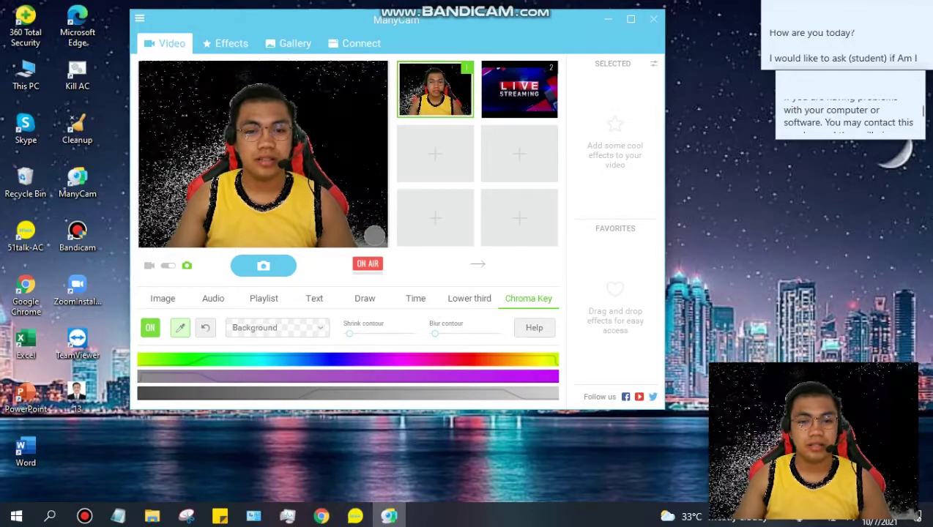
{"action": "left_click", "coordinate": [186, 164]}
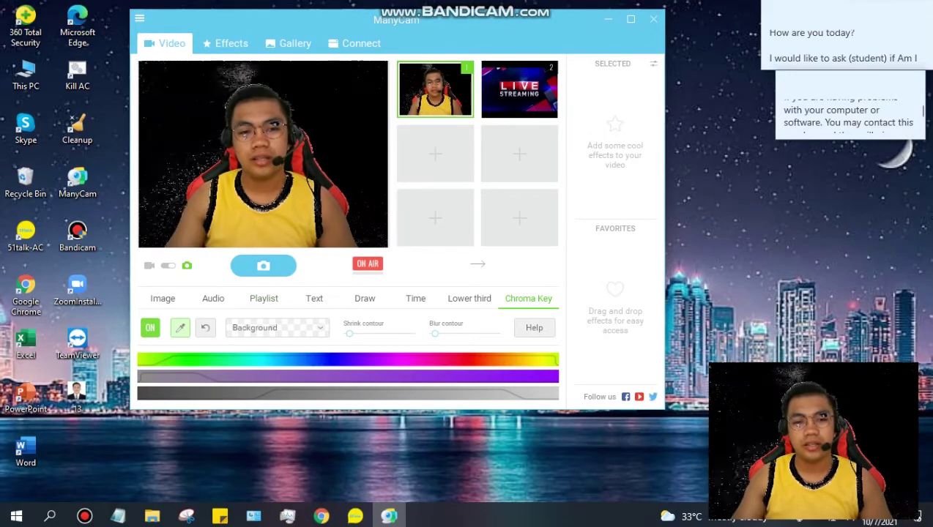
{"action": "left_click", "coordinate": [279, 327]}
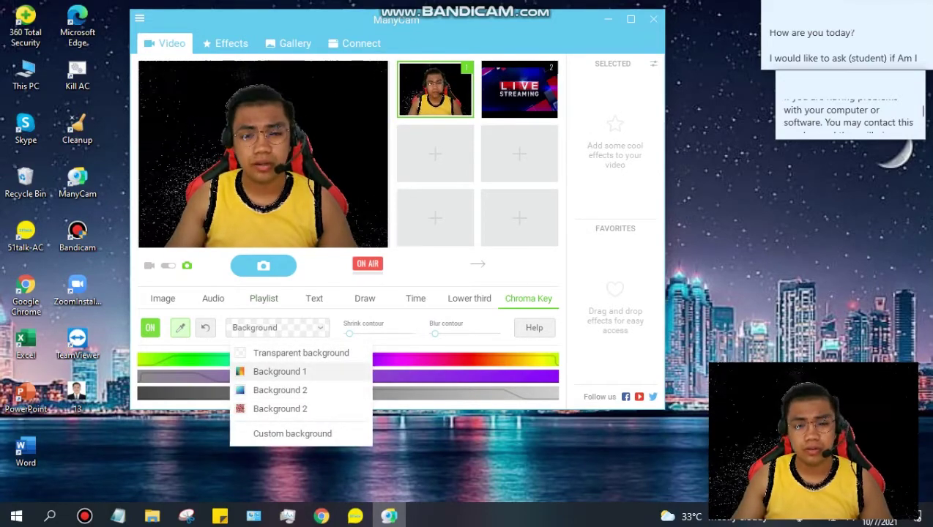
- Apply the teal-to-orange Background 1 gradient behind the presenter
{"action": "left_click", "coordinate": [280, 371]}
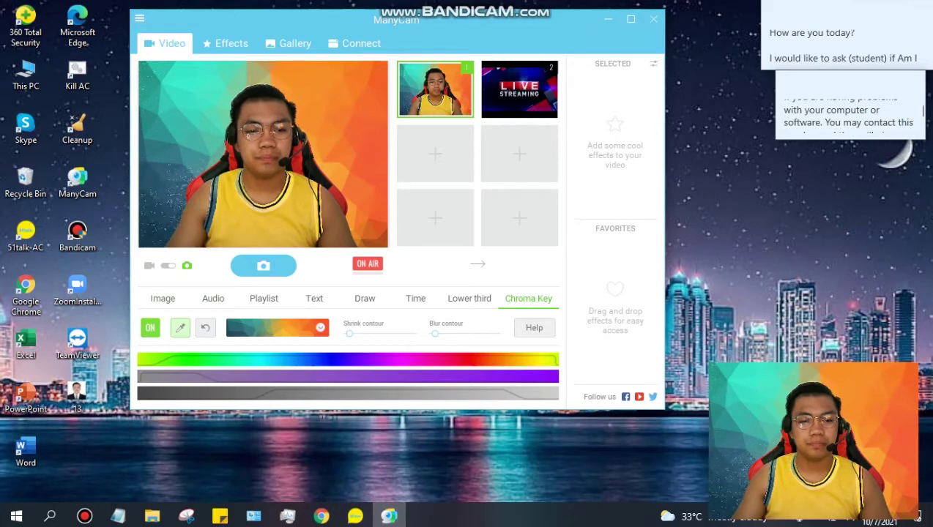
{"action": "left_click", "coordinate": [261, 226]}
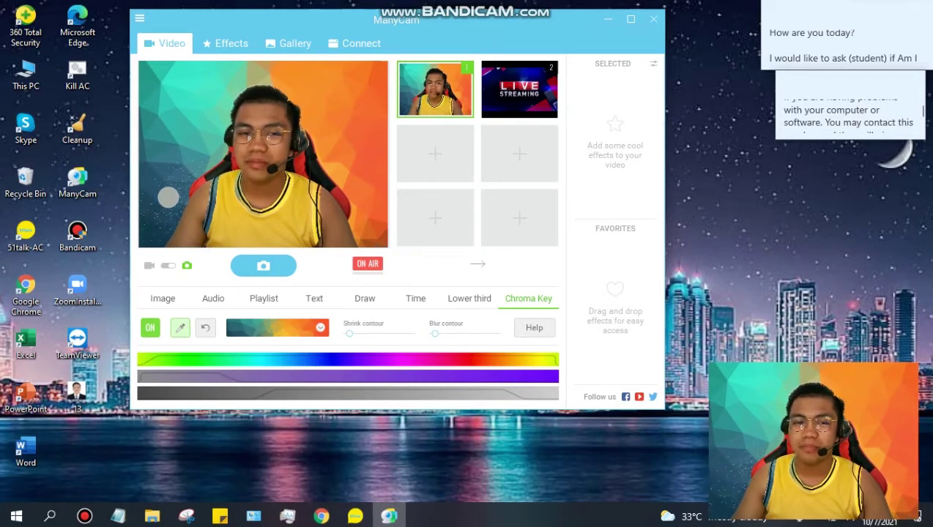
- Preview the light-blue polygon background, then settle on the red carpet background
{"action": "left_click", "coordinate": [321, 328]}
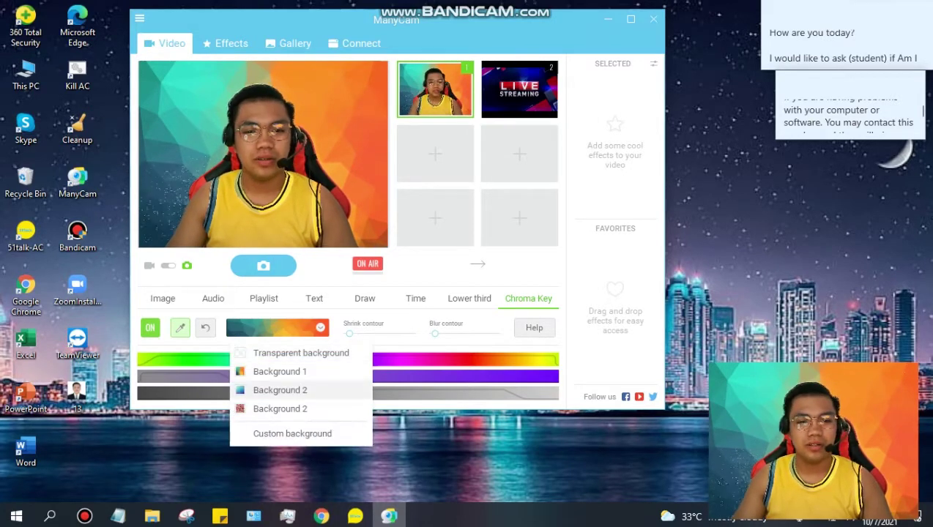
{"action": "left_click", "coordinate": [279, 390]}
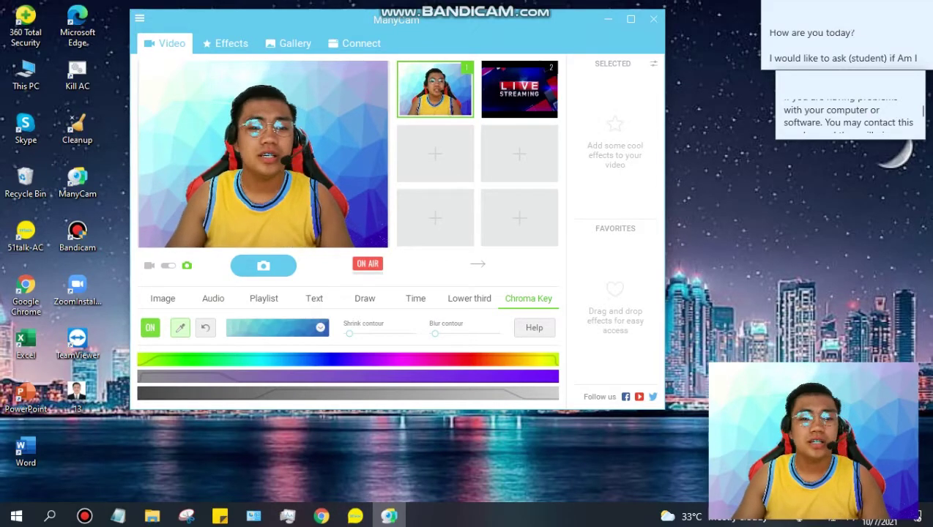
{"action": "left_click", "coordinate": [320, 328]}
{"action": "left_click", "coordinate": [280, 409]}
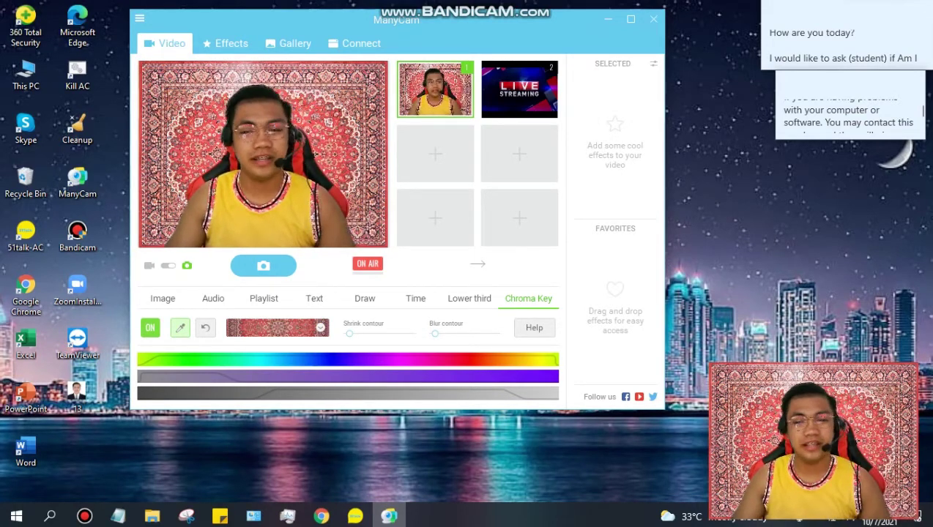
- Load live stream.jpg from Pictures as the custom chroma key background image
{"action": "left_click", "coordinate": [292, 328]}
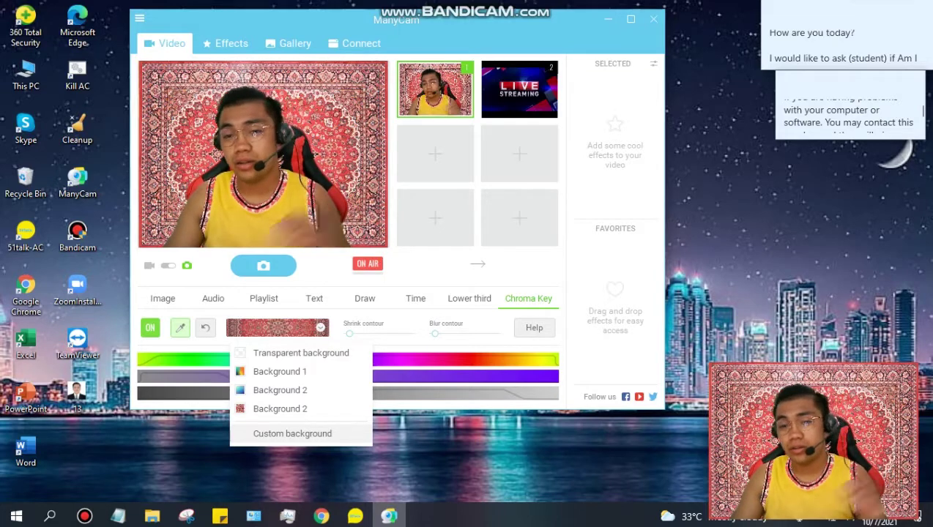
{"action": "left_click", "coordinate": [292, 433]}
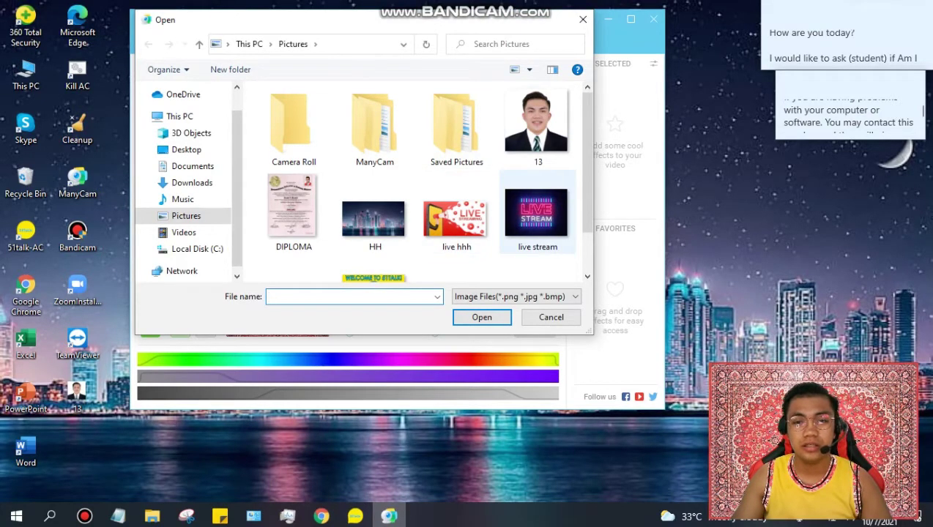
{"action": "double_click", "coordinate": [537, 214]}
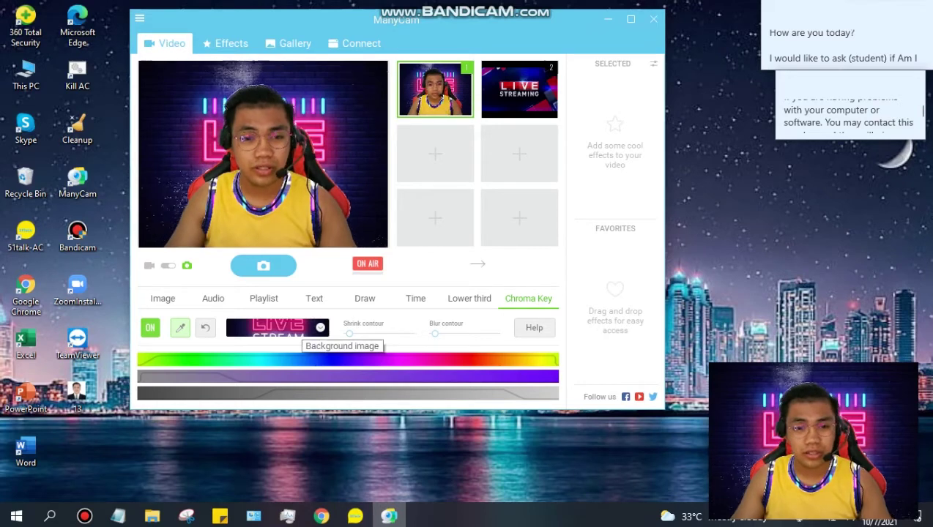
{"action": "left_click", "coordinate": [320, 327]}
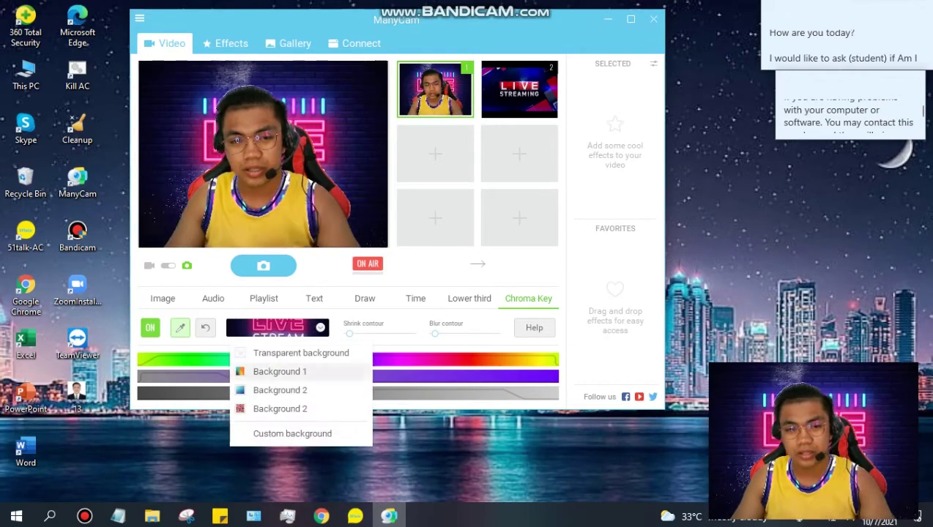
{"action": "left_click", "coordinate": [292, 434]}
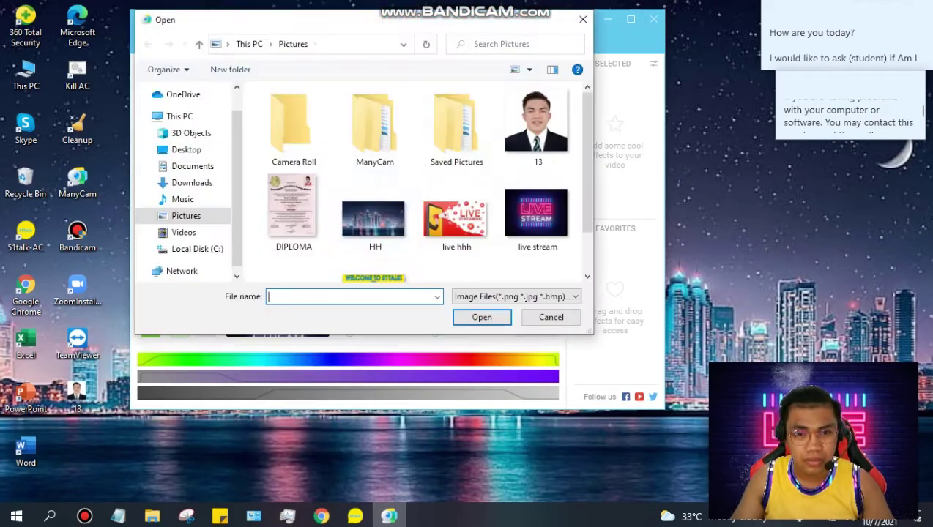
{"action": "scroll", "coordinate": [534, 212], "scroll_direction": "down", "scroll_amount": 1}
{"action": "scroll", "coordinate": [535, 212], "scroll_direction": "up", "scroll_amount": 1}
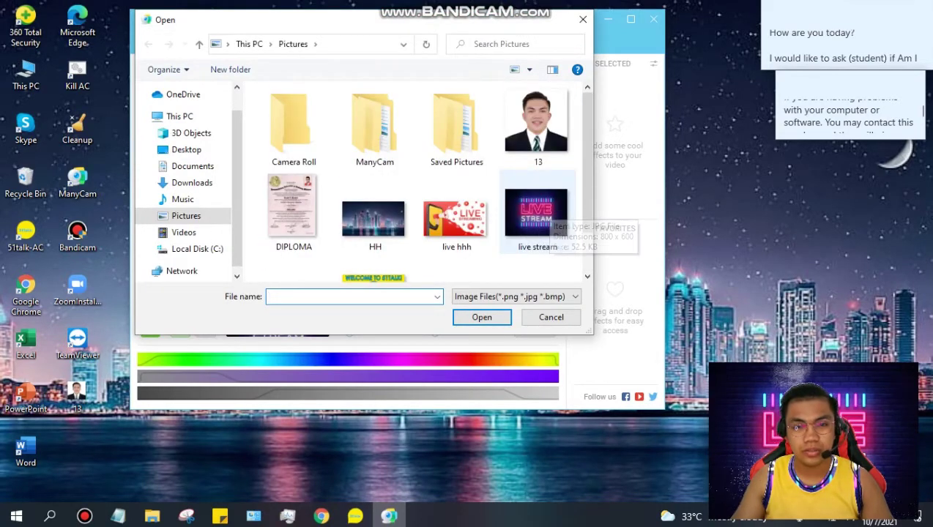
{"action": "scroll", "coordinate": [456, 212], "scroll_direction": "down", "scroll_amount": 1}
{"action": "scroll", "coordinate": [535, 212], "scroll_direction": "up", "scroll_amount": 1}
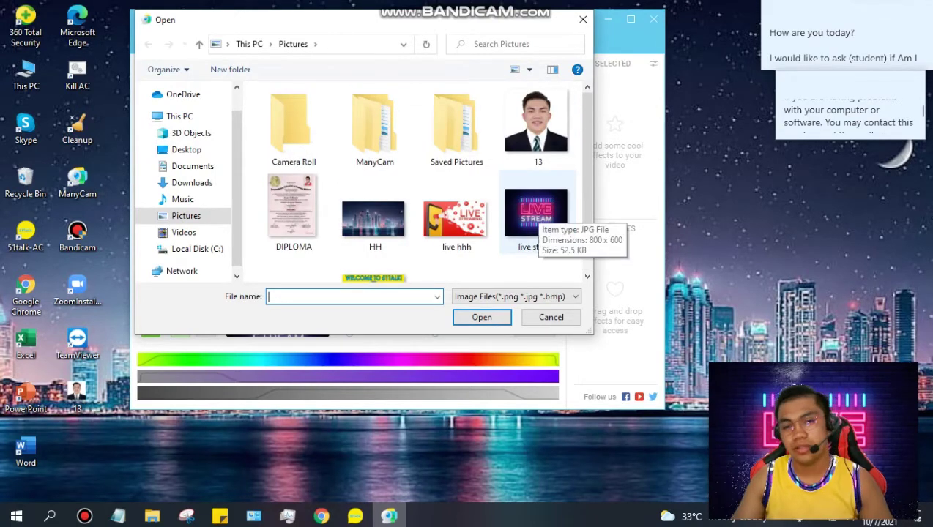
{"action": "left_click", "coordinate": [535, 214]}
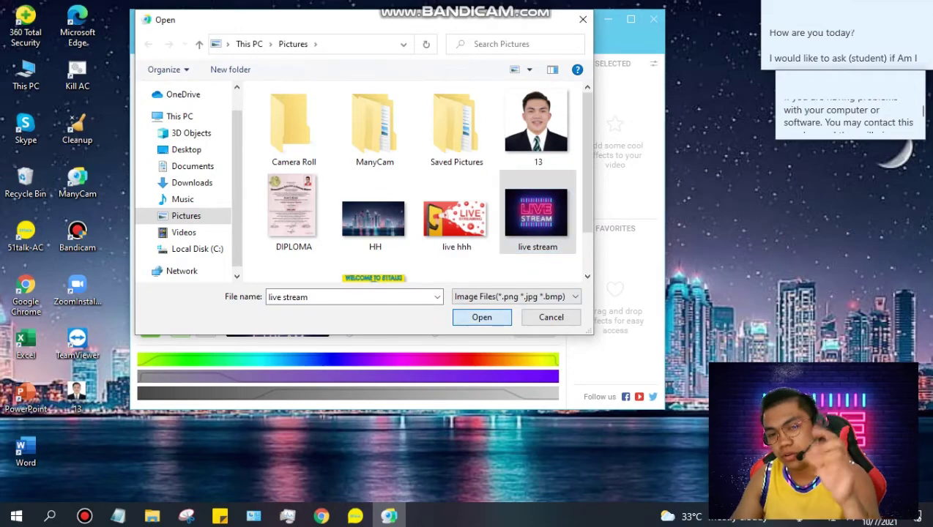
{"action": "key", "text": "Return"}
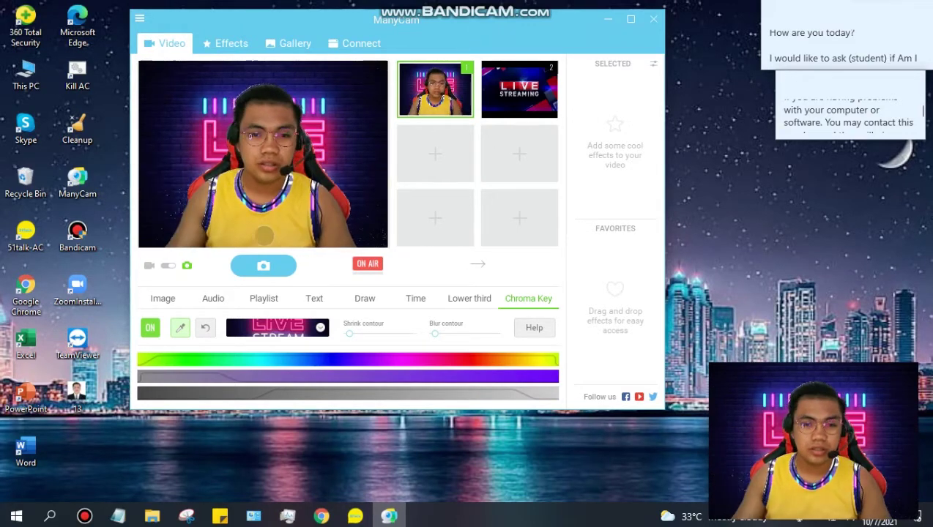
- Sample the white wall in the webcam preview as the chroma key colour
{"action": "left_click", "coordinate": [217, 226]}
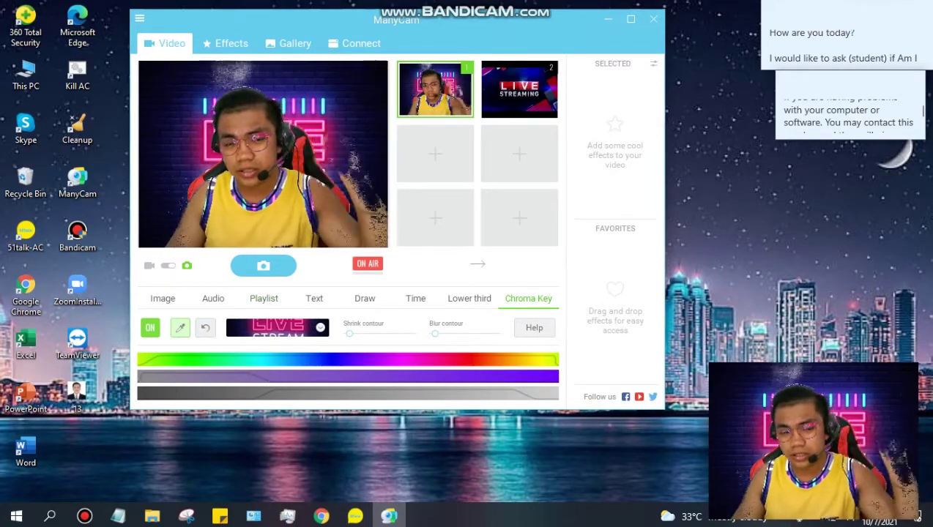
- Narrow the chroma key ranges to right limits of 20% and 78%, raising the left limit, to remove the wall
{"action": "left_click", "coordinate": [249, 374]}
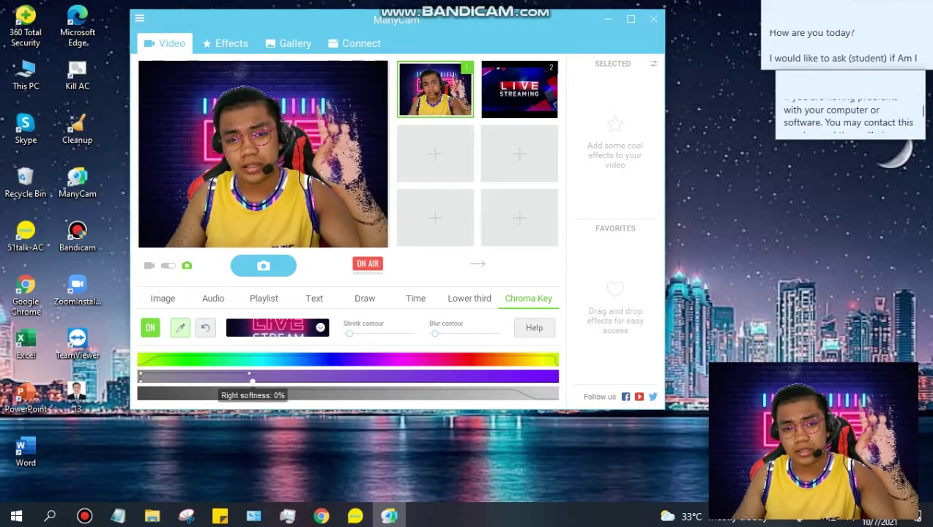
{"action": "left_click_drag", "start_coordinate": [249, 374], "coordinate": [225, 375]}
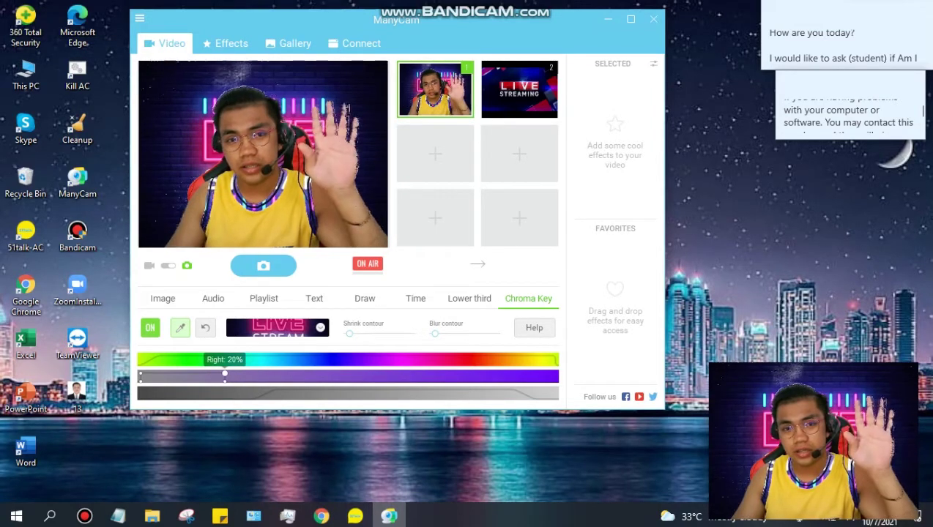
{"action": "left_click_drag", "start_coordinate": [225, 374], "coordinate": [215, 374]}
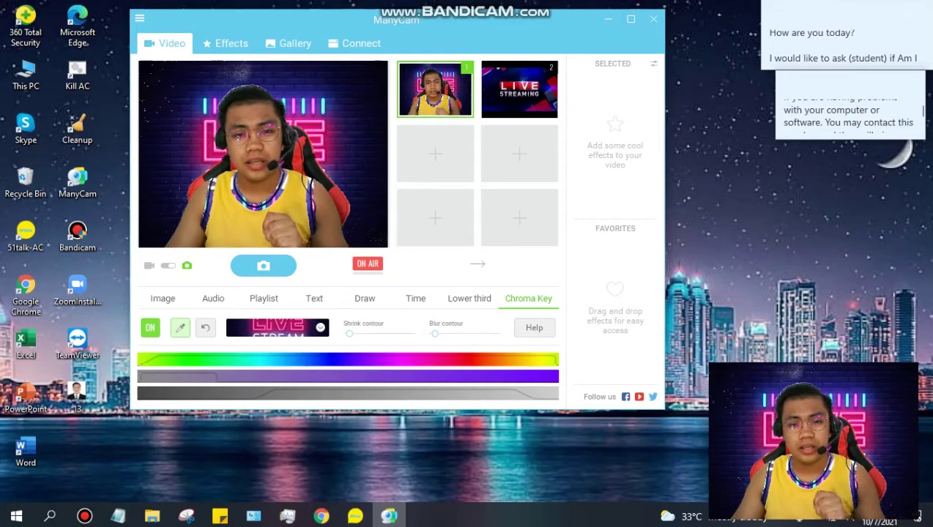
{"action": "left_click_drag", "start_coordinate": [157, 356], "coordinate": [145, 357]}
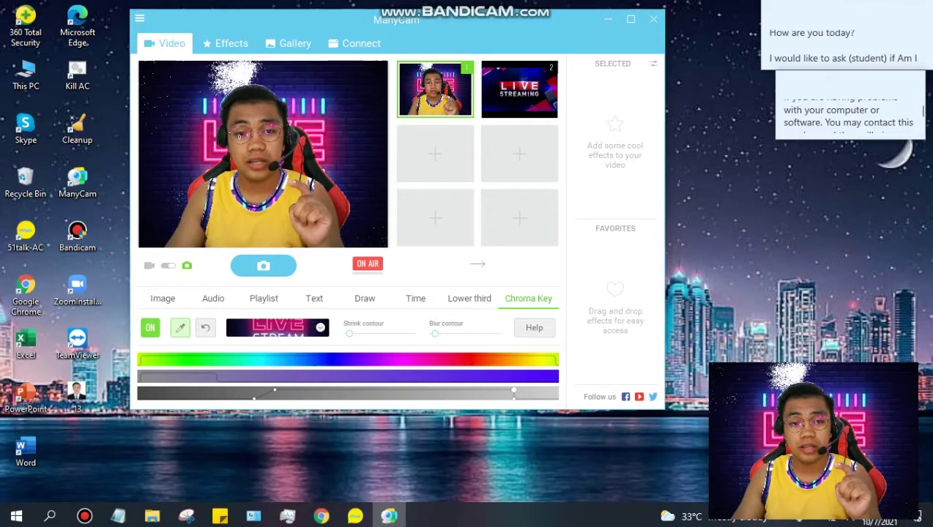
{"action": "left_click_drag", "start_coordinate": [514, 394], "coordinate": [557, 393]}
{"action": "left_click_drag", "start_coordinate": [253, 399], "coordinate": [275, 398]}
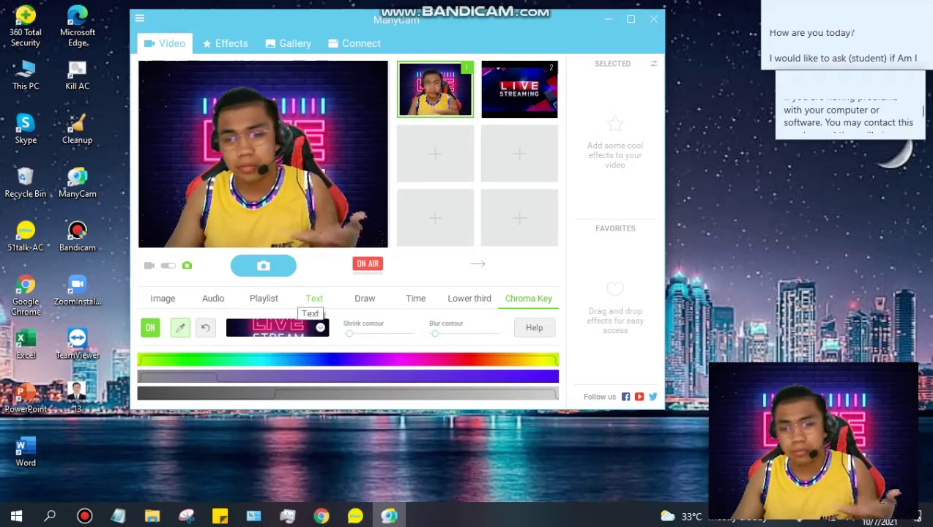
- Load New Teaching Tarp-01 from Downloads as the custom chroma key background
{"action": "left_click", "coordinate": [320, 327]}
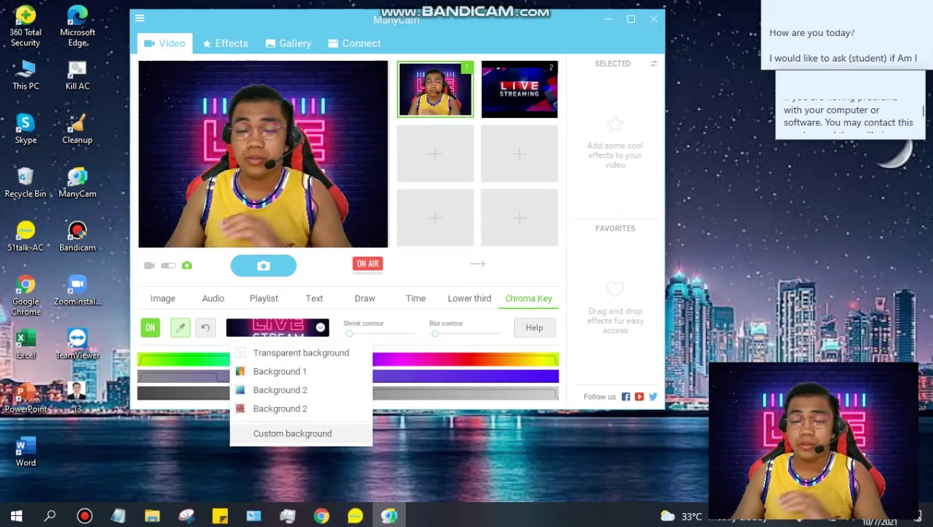
{"action": "key", "text": "Escape"}
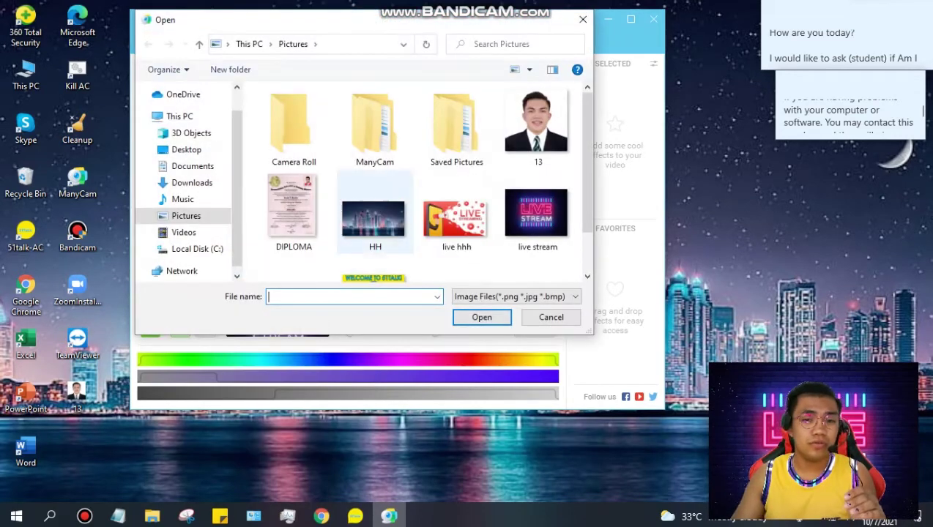
{"action": "scroll", "coordinate": [454, 190], "scroll_direction": "up", "scroll_amount": 1}
{"action": "left_click", "coordinate": [193, 166]}
{"action": "left_click", "coordinate": [192, 183]}
{"action": "left_click", "coordinate": [334, 121]}
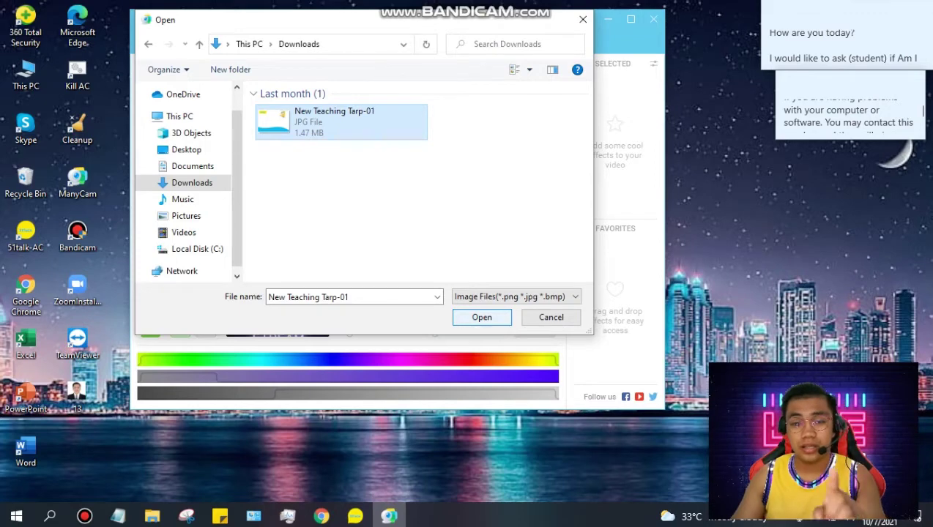
{"action": "left_click", "coordinate": [482, 317]}
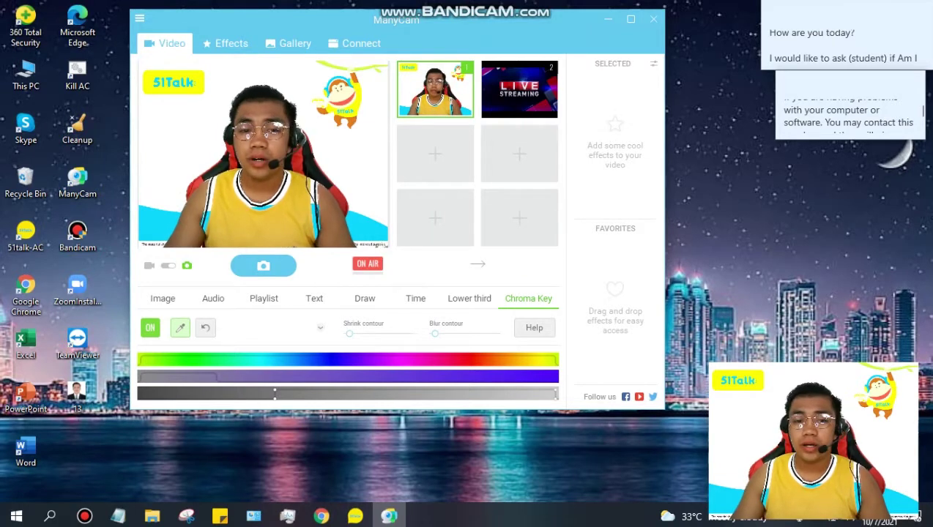
- Raise the lower chroma key slider's left limit to 35%
{"action": "left_click_drag", "start_coordinate": [275, 392], "coordinate": [192, 375]}
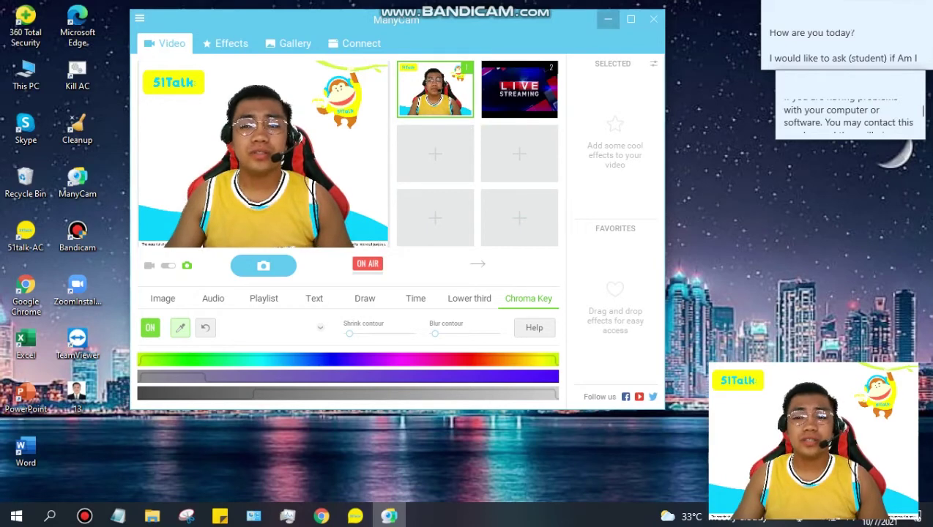
- Minimize ManyCam, then restore its window from the taskbar
{"action": "left_click", "coordinate": [608, 19]}
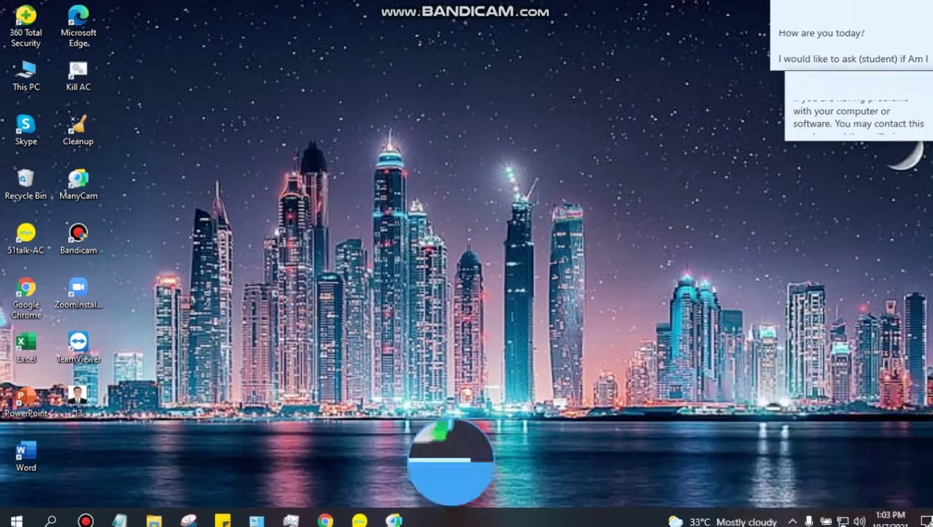
{"action": "mouse_move", "coordinate": [393, 521]}
{"action": "left_click", "coordinate": [393, 502]}
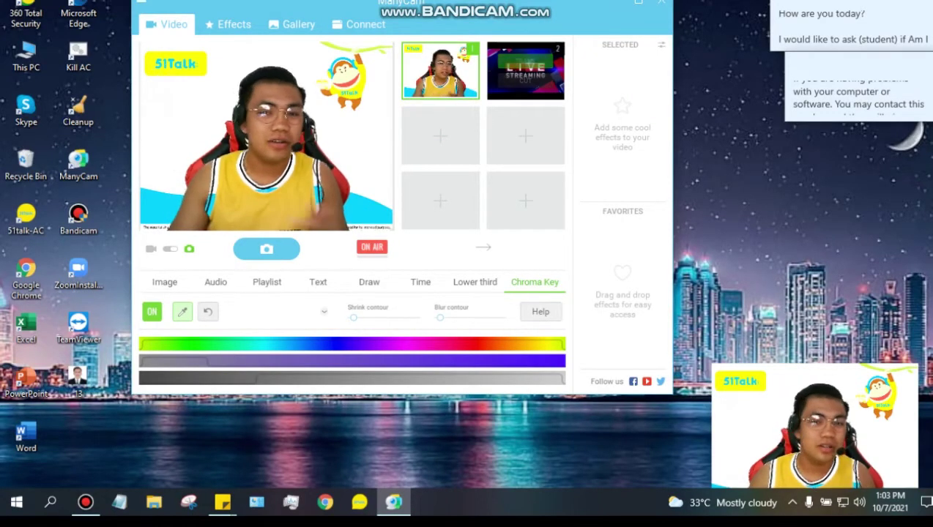
- Load the 'live stream' image from Pictures as the custom background, then minimize ManyCam
{"action": "left_click", "coordinate": [324, 311]}
{"action": "left_click", "coordinate": [296, 418]}
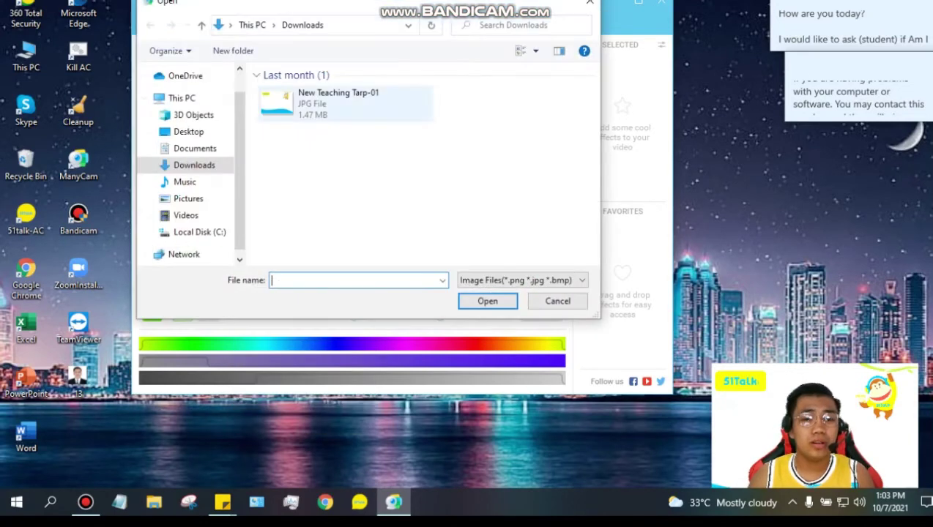
{"action": "left_click", "coordinate": [189, 198]}
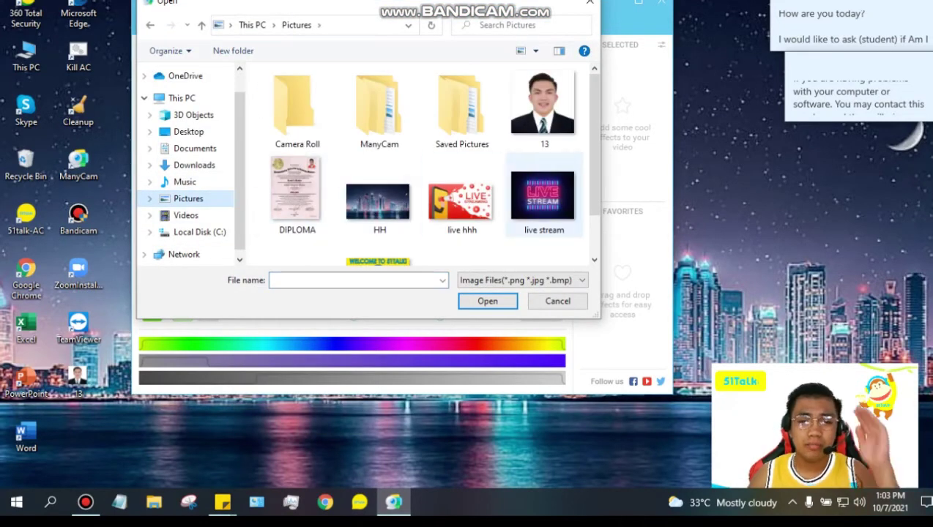
{"action": "left_click", "coordinate": [542, 196]}
{"action": "left_click", "coordinate": [487, 301]}
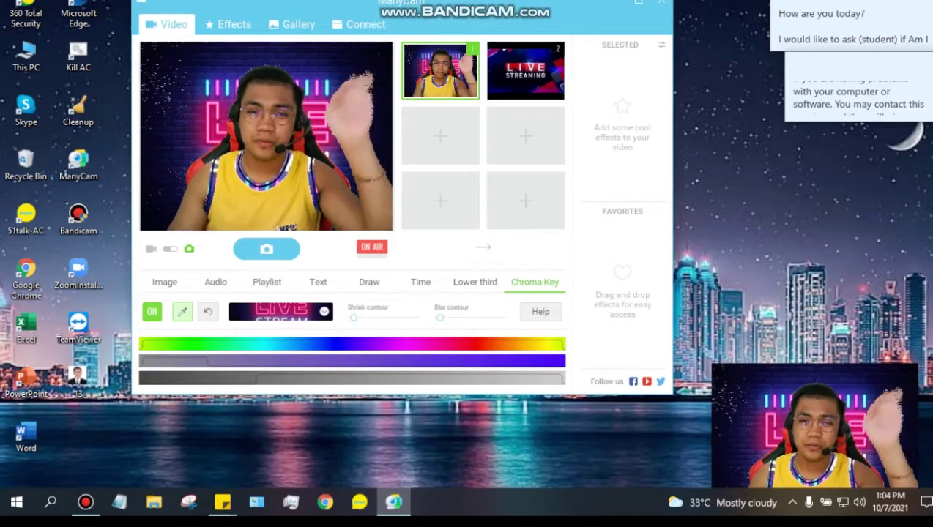
{"action": "left_click", "coordinate": [394, 502]}
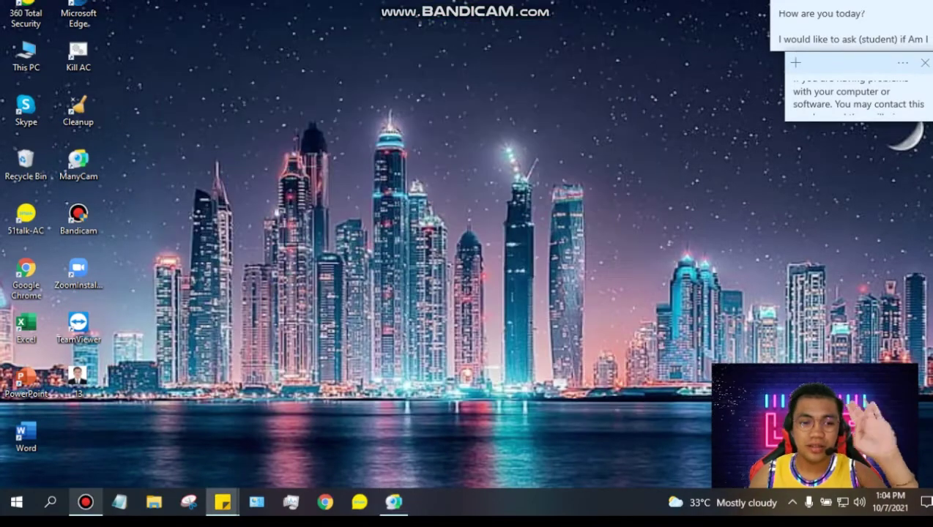